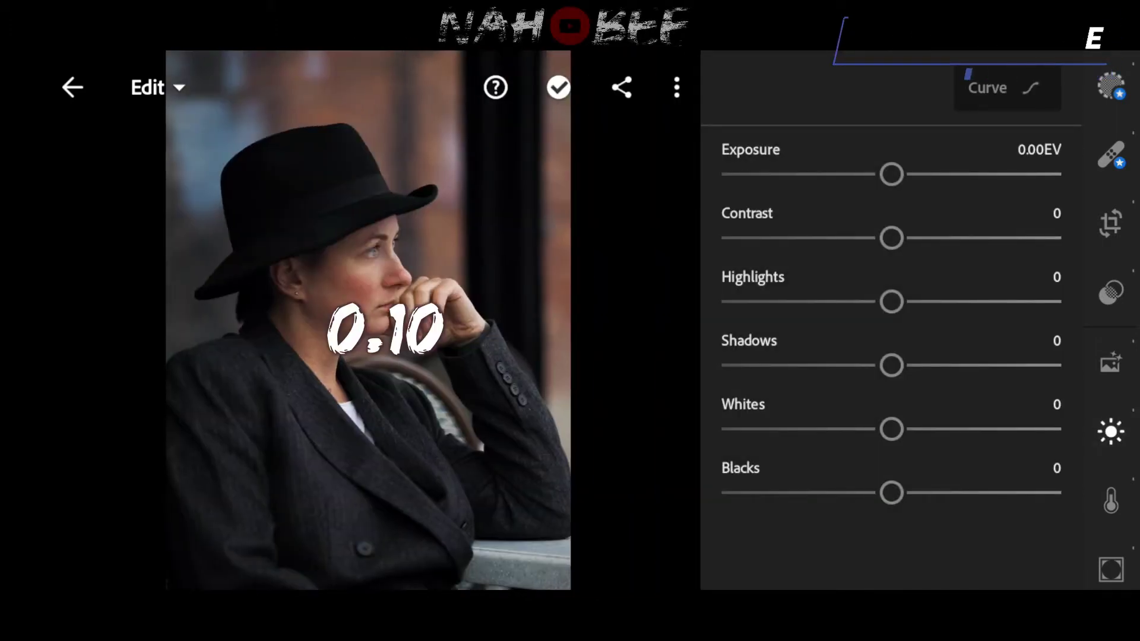
- In the Light panel, set exposure 0.10EV, contrast 15, highlights 20, shadows 45 and whites -15
left_click_drag(892, 173, 894, 174)
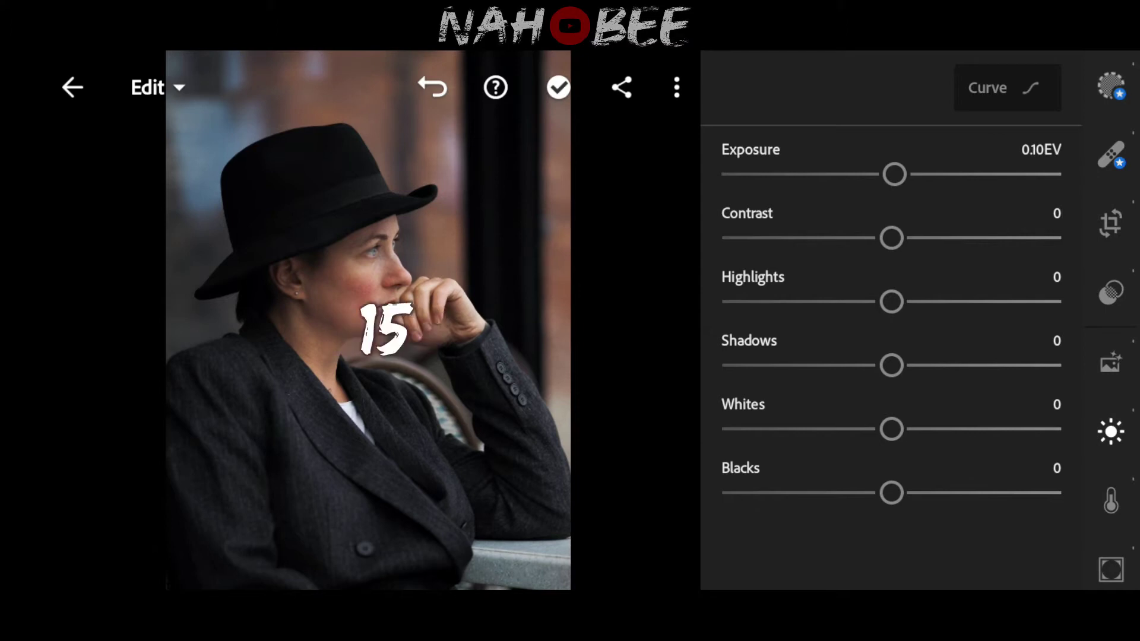
mouse_move(892, 238)
left_mouse_down()
mouse_move(932, 238)
mouse_move(917, 238)
left_mouse_up()
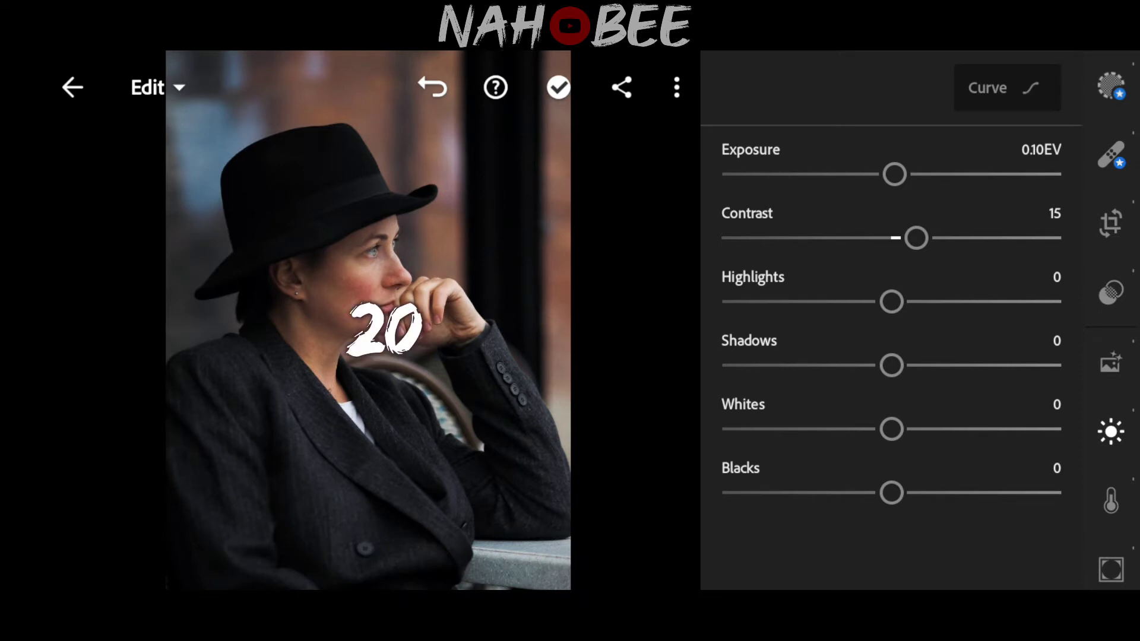
left_click_drag(891, 301, 926, 301)
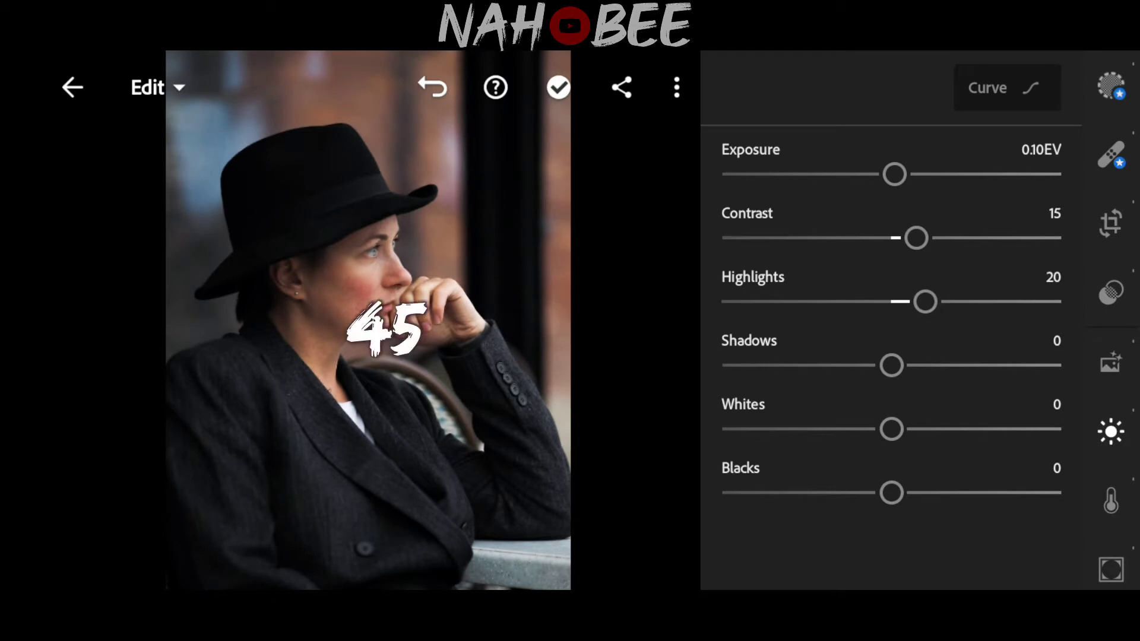
mouse_move(892, 365)
left_mouse_down()
mouse_move(978, 365)
mouse_move(967, 366)
left_mouse_up()
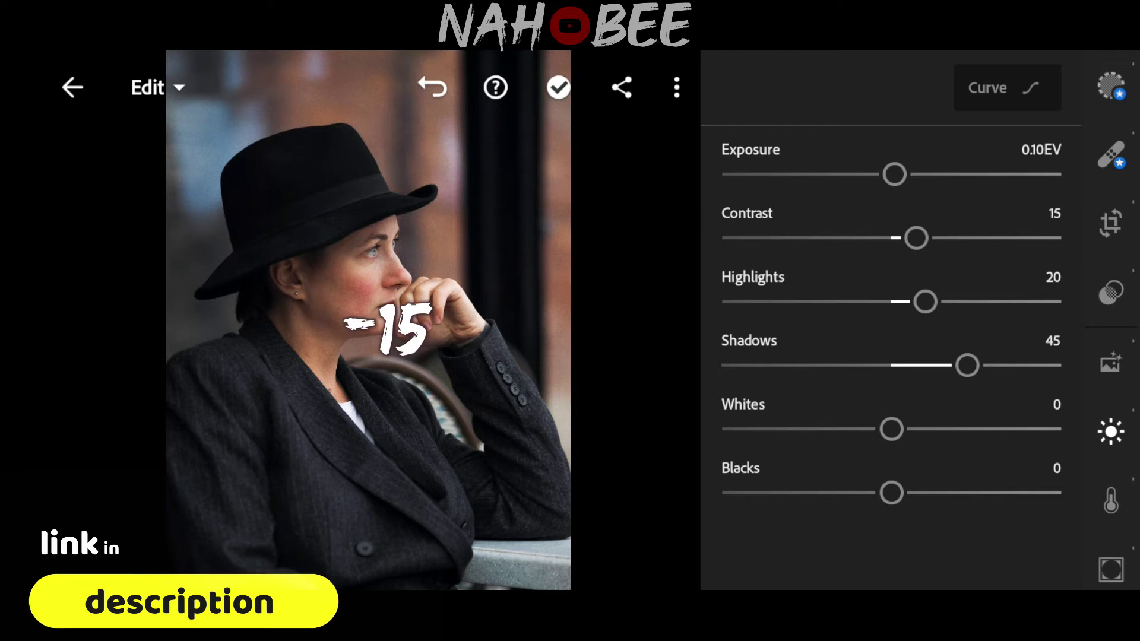
mouse_move(892, 429)
left_mouse_down()
mouse_move(845, 429)
mouse_move(866, 429)
left_mouse_up()
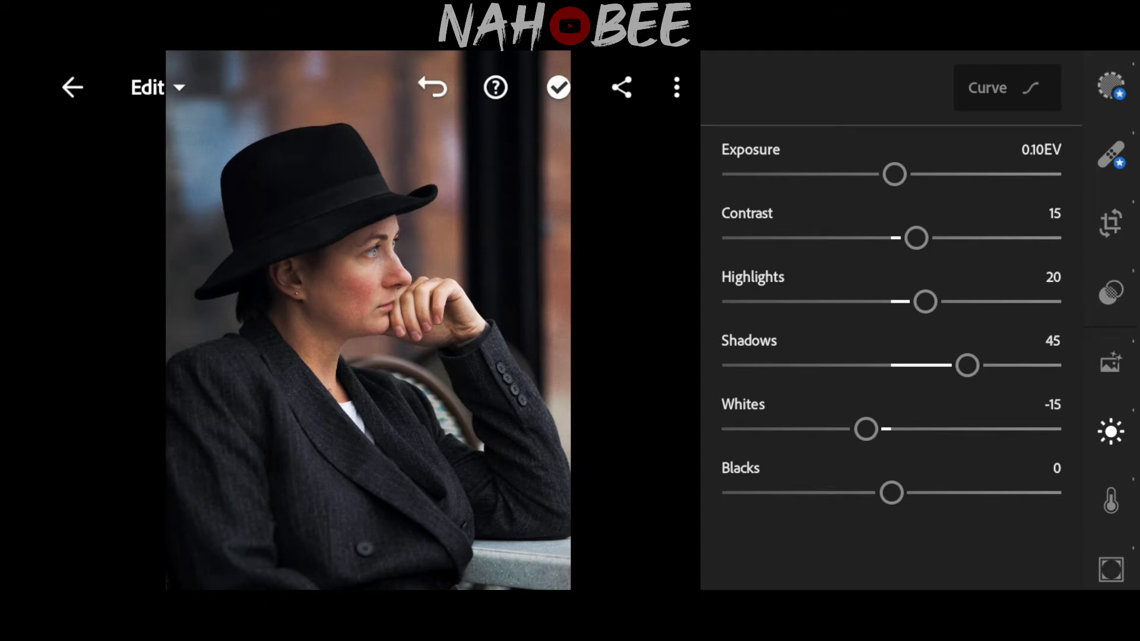
- Paste the copied settings to get a faded S-curve with green and blue channel points
left_click(1007, 88)
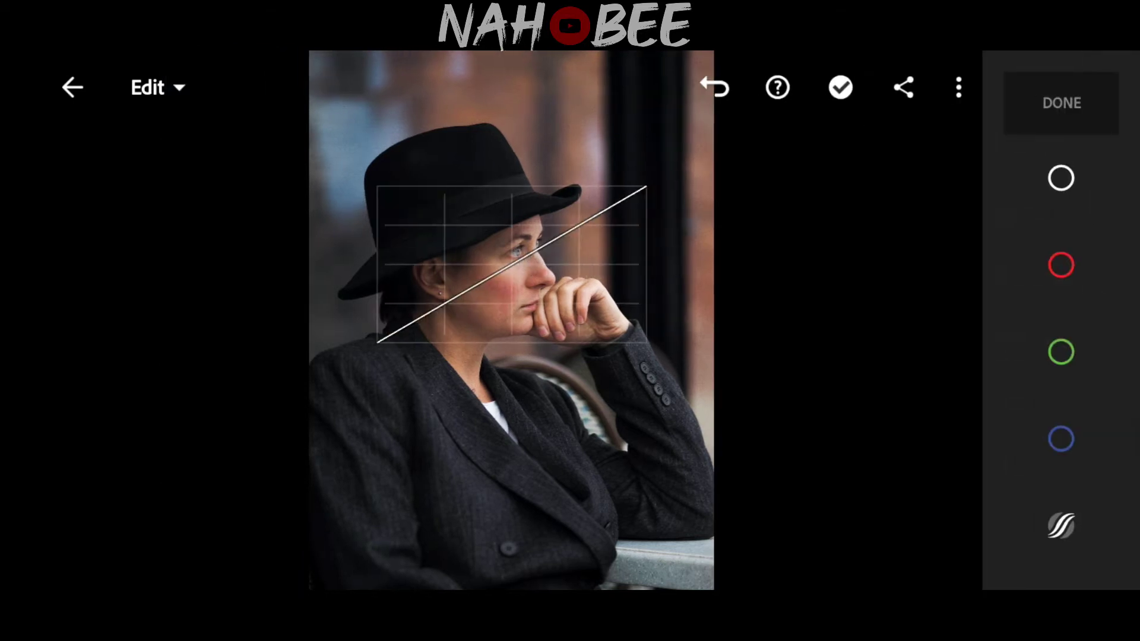
left_click(959, 87)
scroll(862, 312, "down", 1)
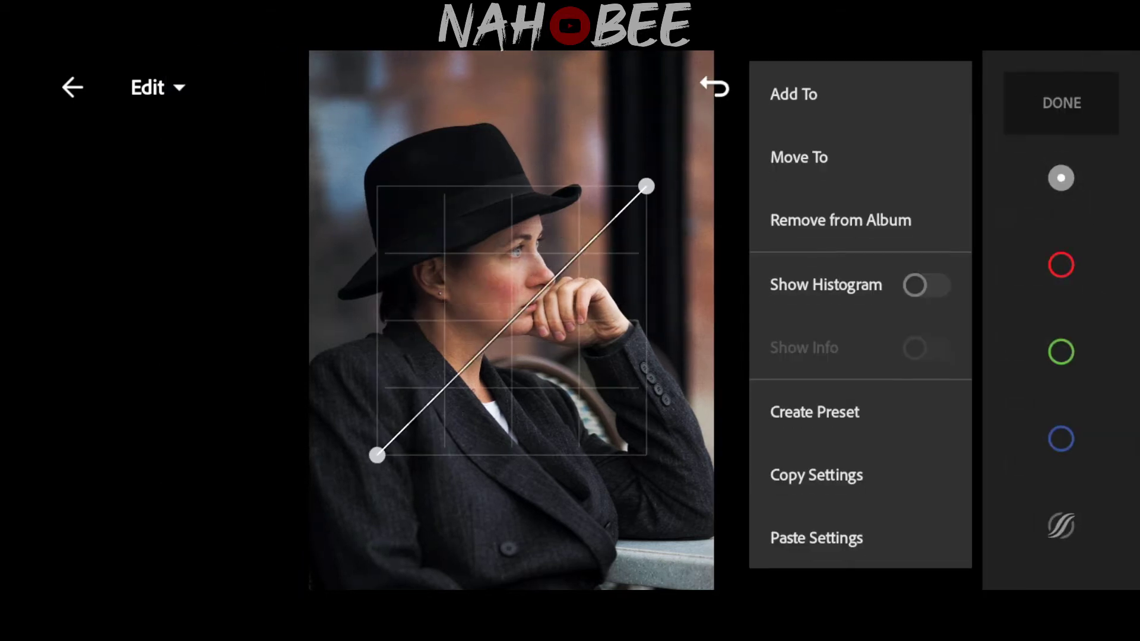
scroll(860, 312, "down", 2)
left_click(817, 474)
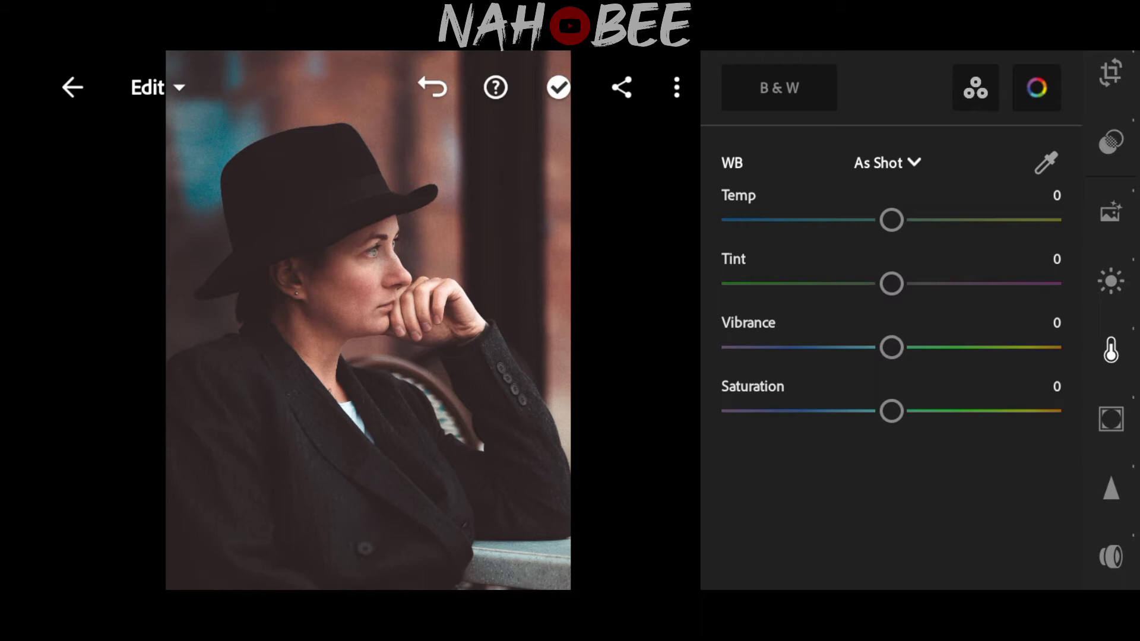
- In the Color panel, set temp -4, tint -9, vibrance -20 and saturation 10
left_click_drag(891, 220, 885, 220)
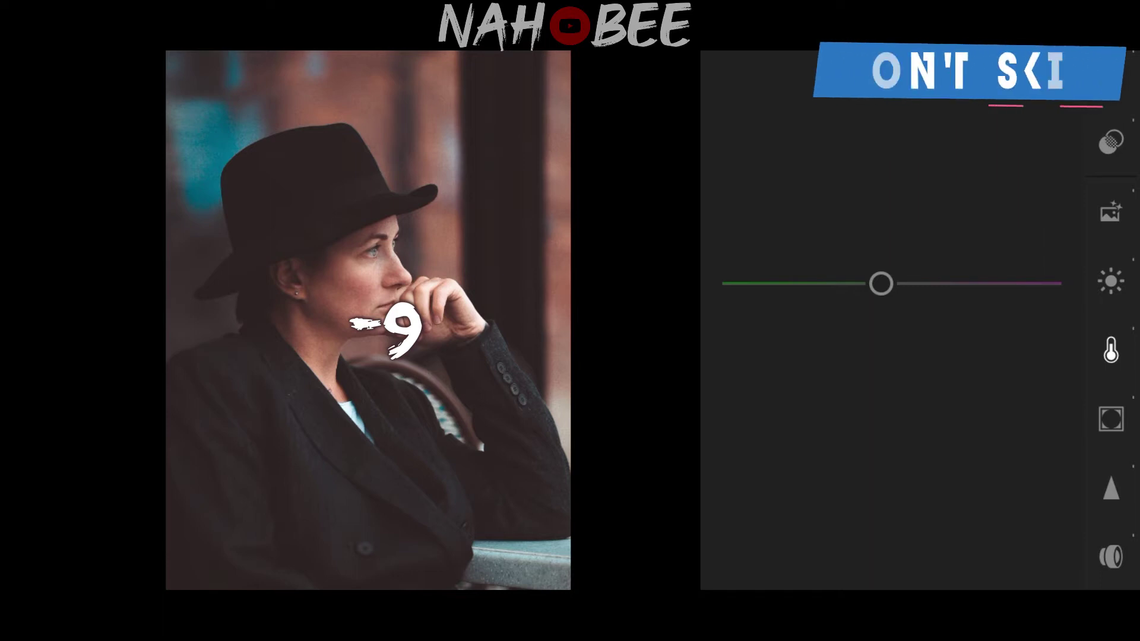
left_click_drag(881, 284, 877, 283)
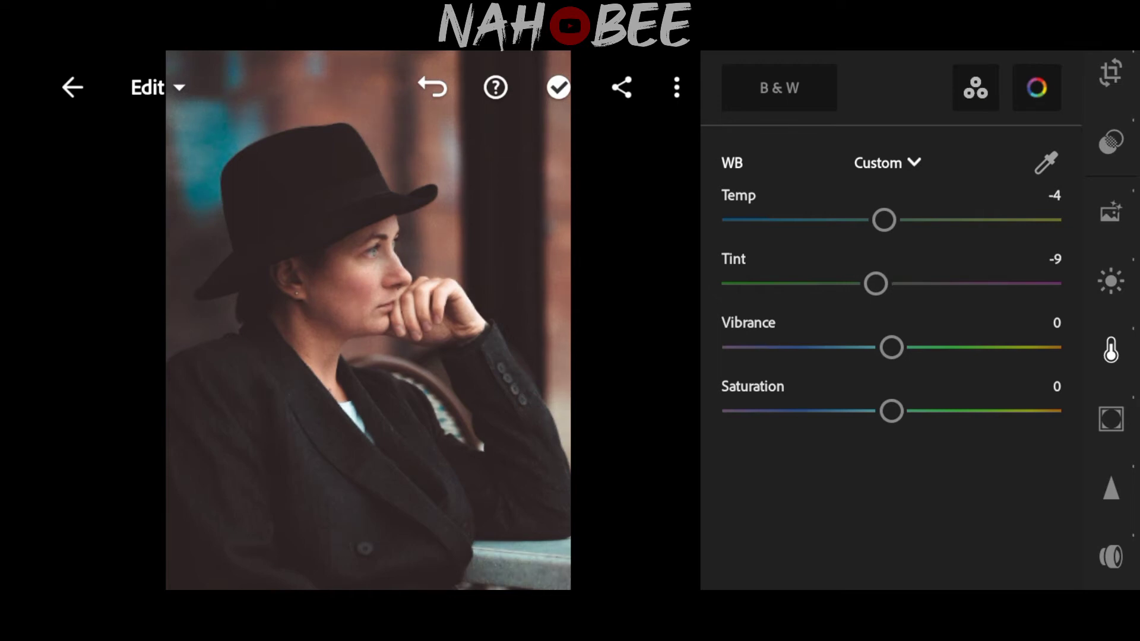
left_click_drag(891, 347, 881, 348)
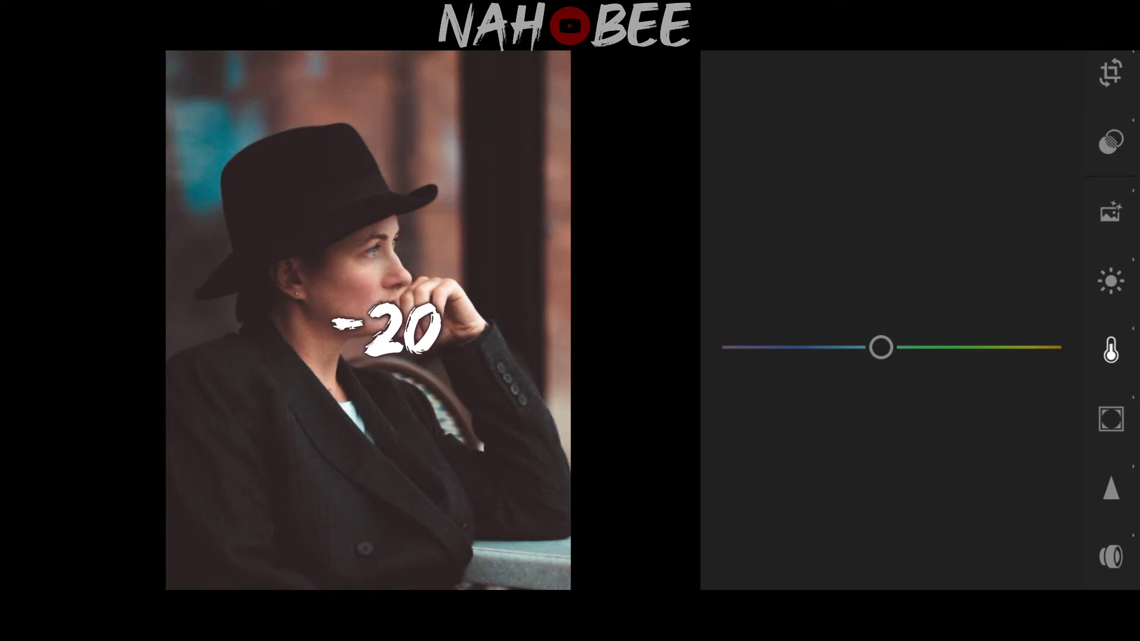
left_click_drag(882, 347, 857, 347)
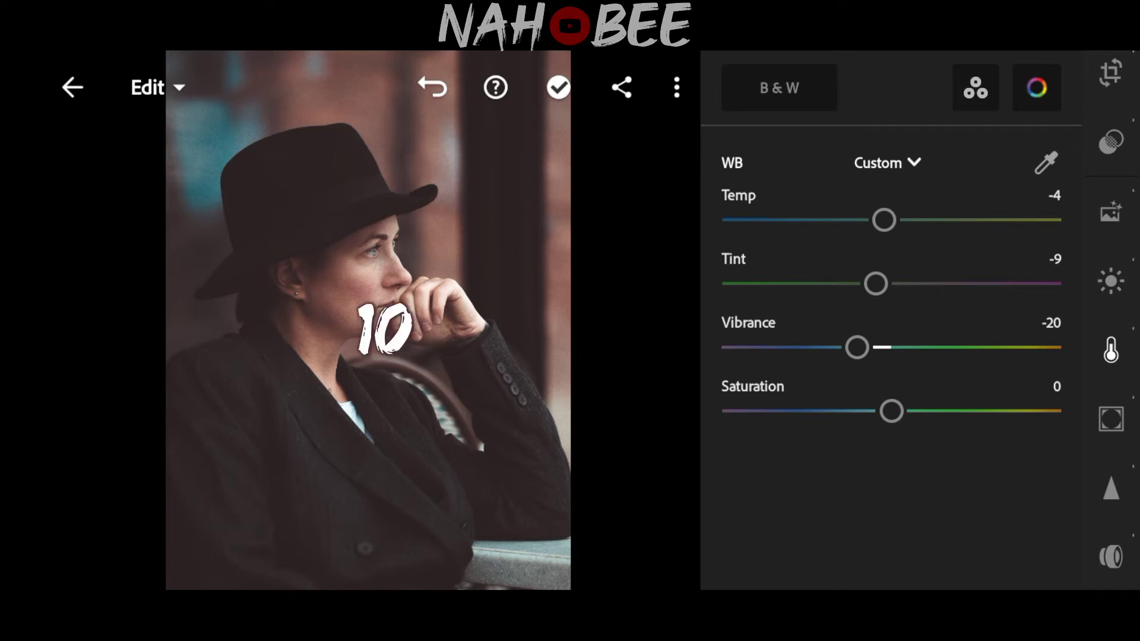
left_click_drag(892, 411, 909, 411)
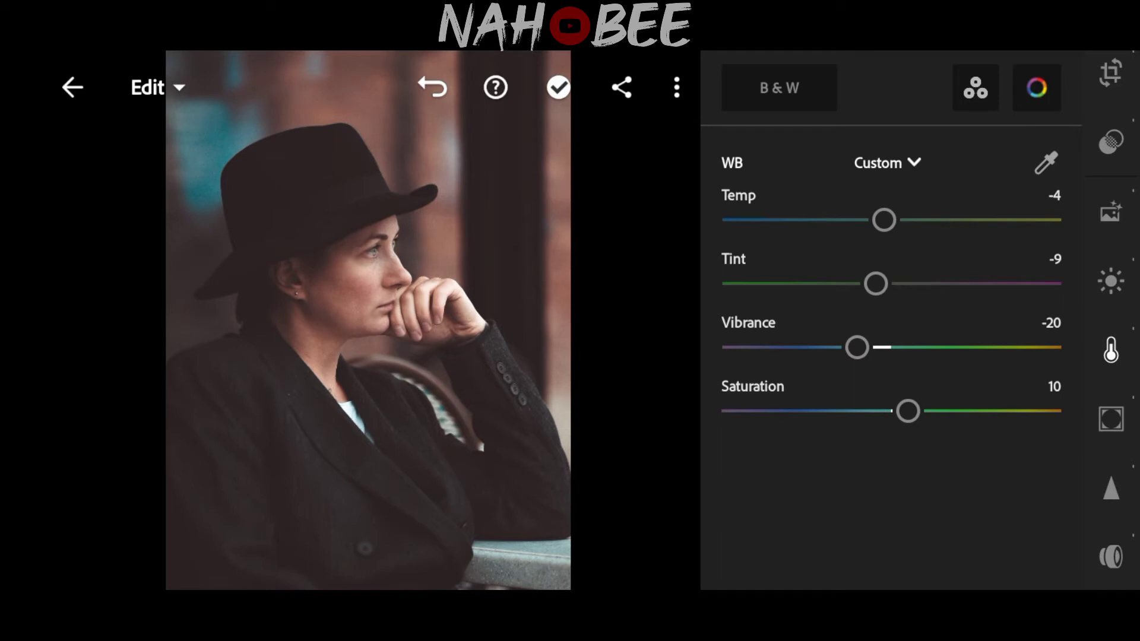
- Set reds to hue 47, saturation 19, luminance -37 in Color Mix, then select oranges
left_click(1037, 87)
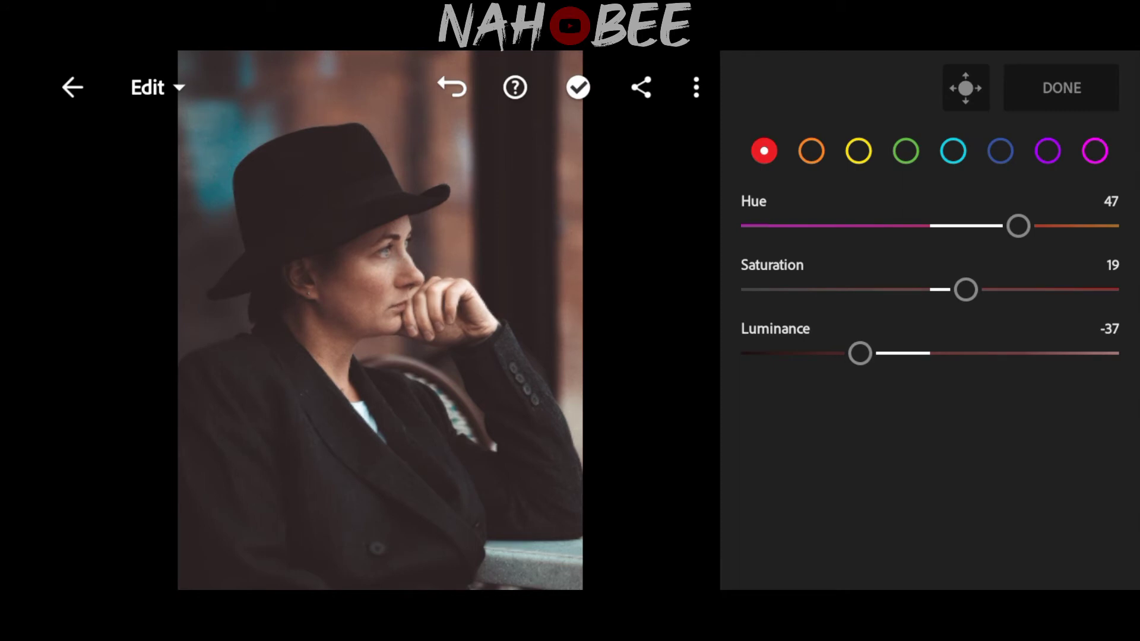
left_click(812, 150)
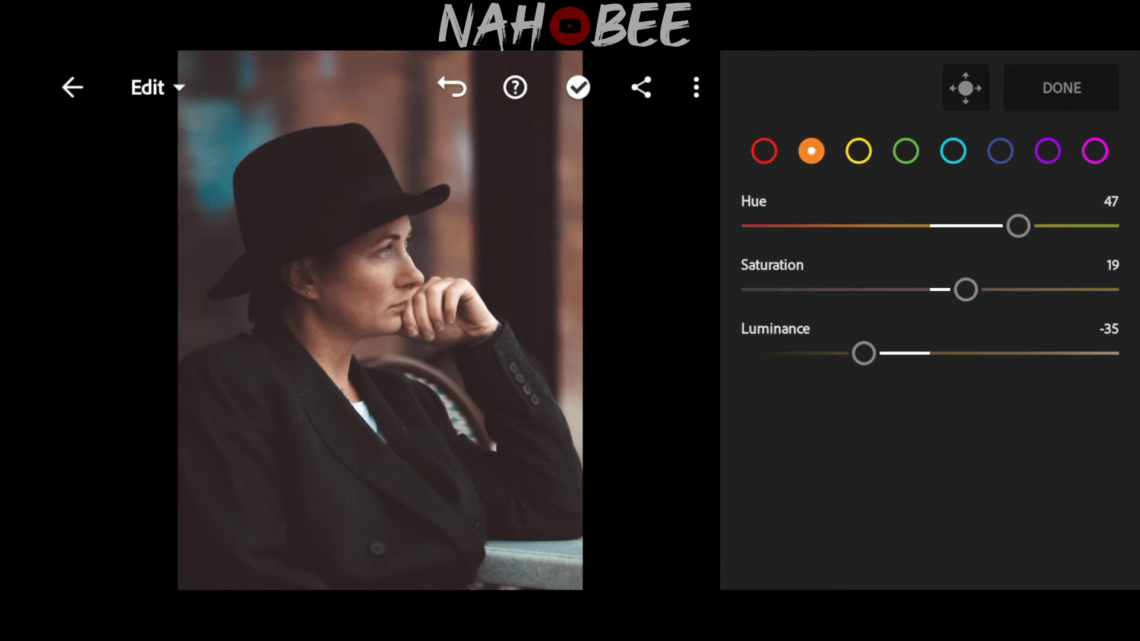
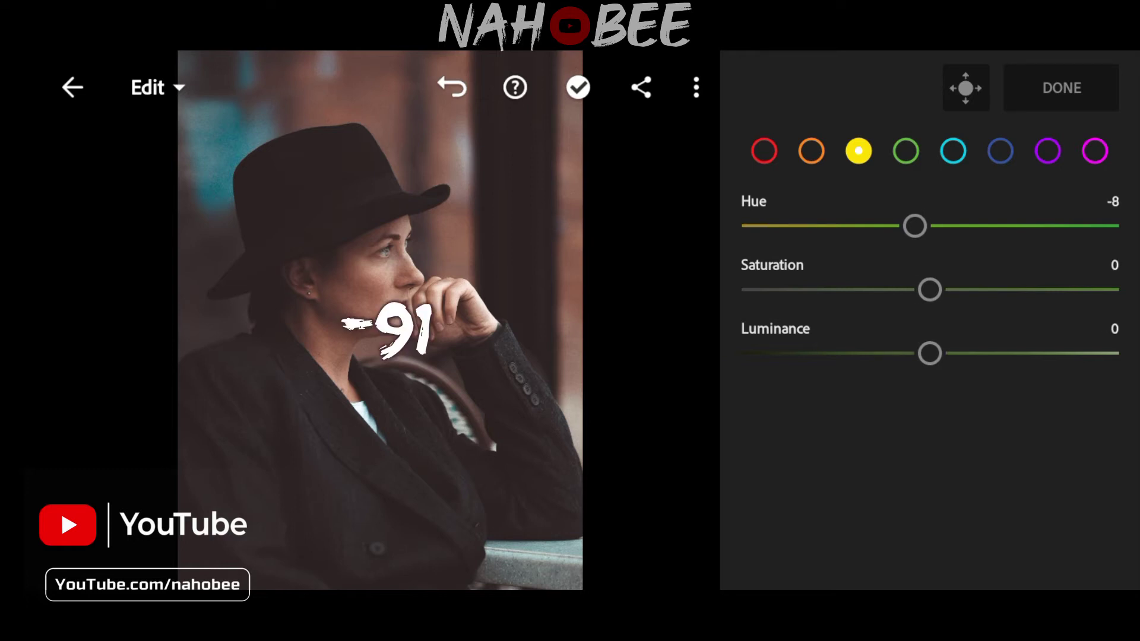
- Give the yellows hue -91, saturation 76 and luminance of about 23
mouse_move(914, 226)
left_mouse_down()
mouse_move(744, 226)
mouse_move(758, 226)
left_mouse_up()
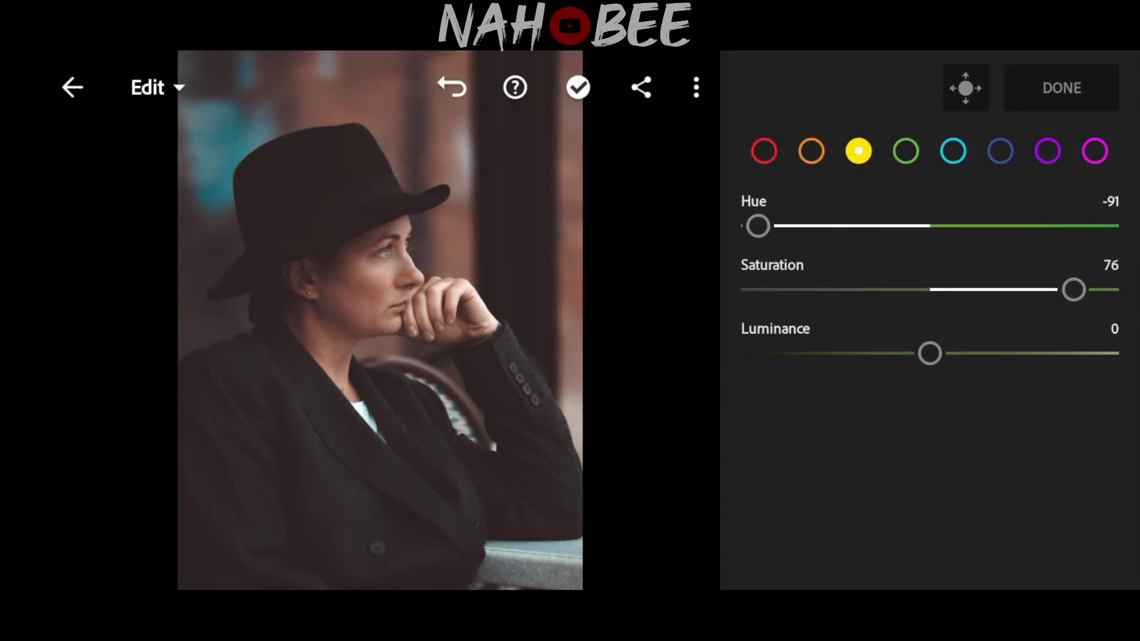
left_click_drag(930, 354, 939, 354)
left_click_drag(940, 354, 973, 354)
left_click(906, 150)
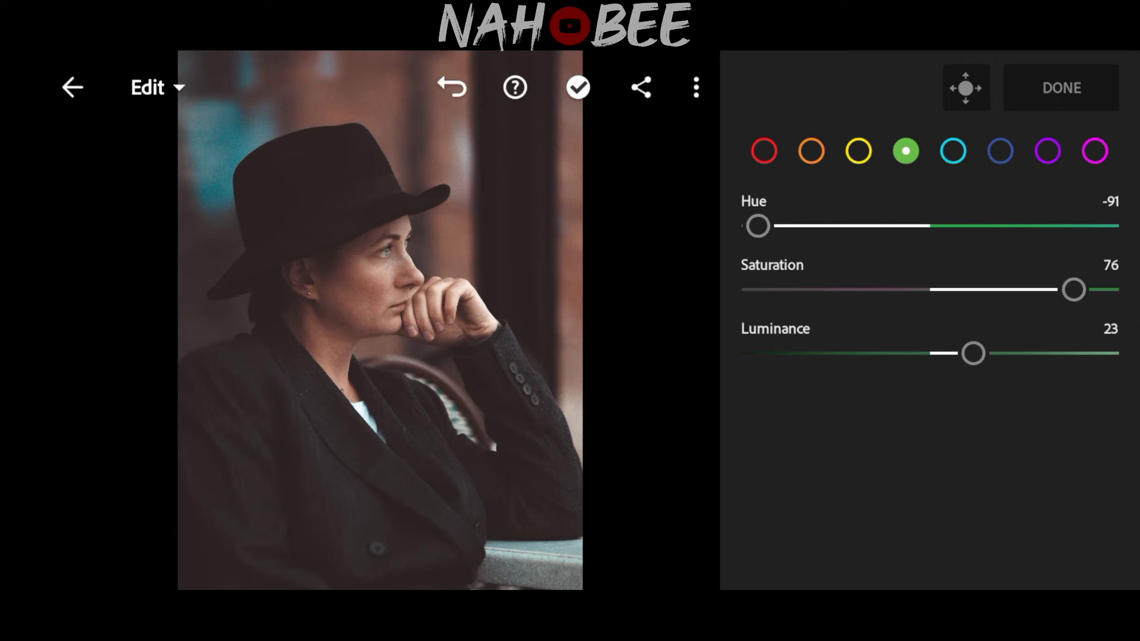
- Shift the green tones' hue toward -100
left_click_drag(864, 226, 919, 225)
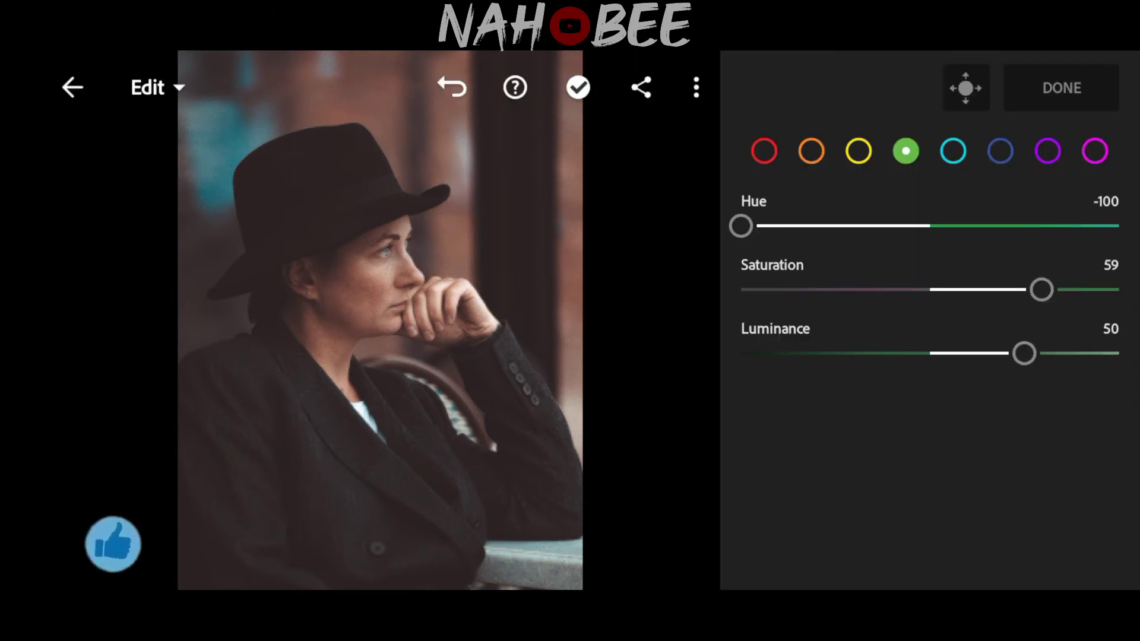
- Select the aqua swatch in Color Mix
left_click(954, 150)
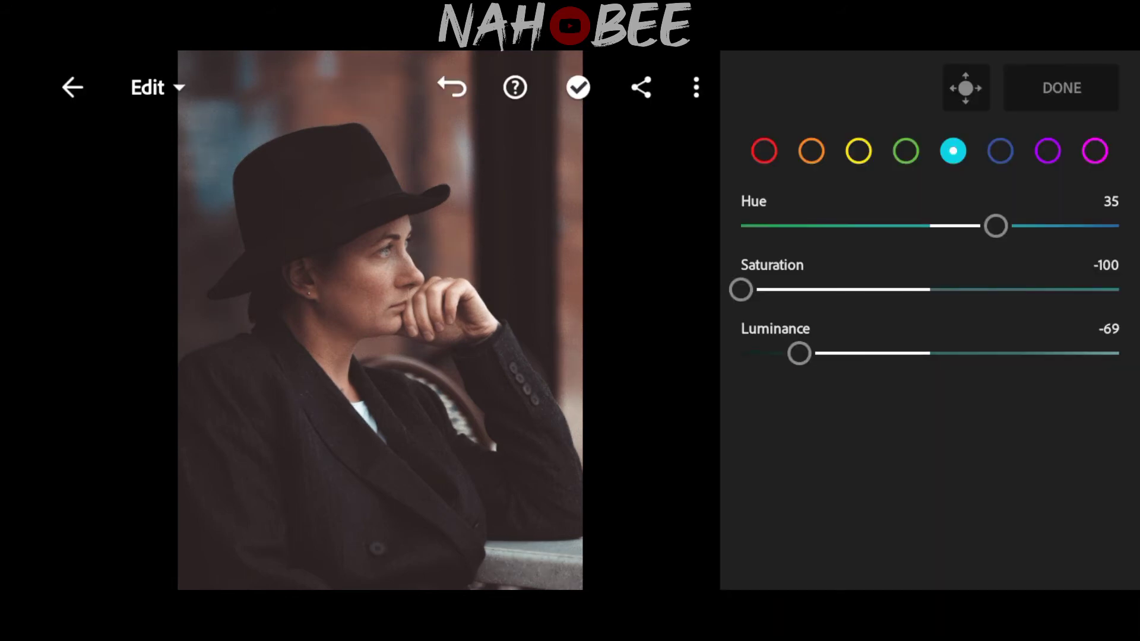
- Give the blues hue 44 and saturation -45, with a brief luminance dip
left_click(1001, 151)
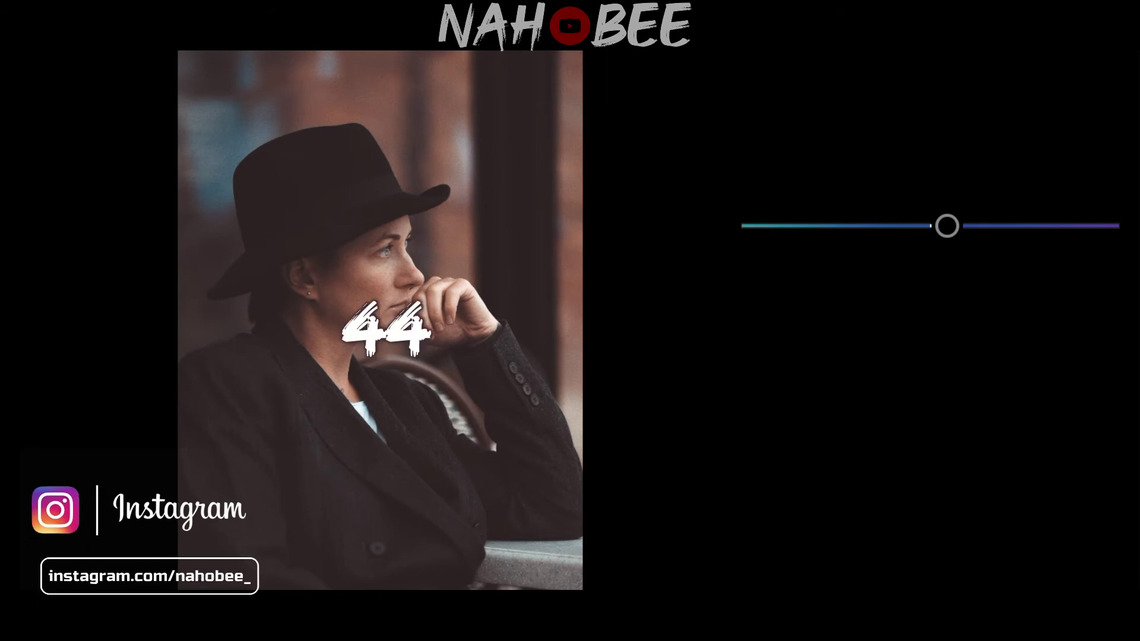
left_click_drag(946, 226, 1013, 226)
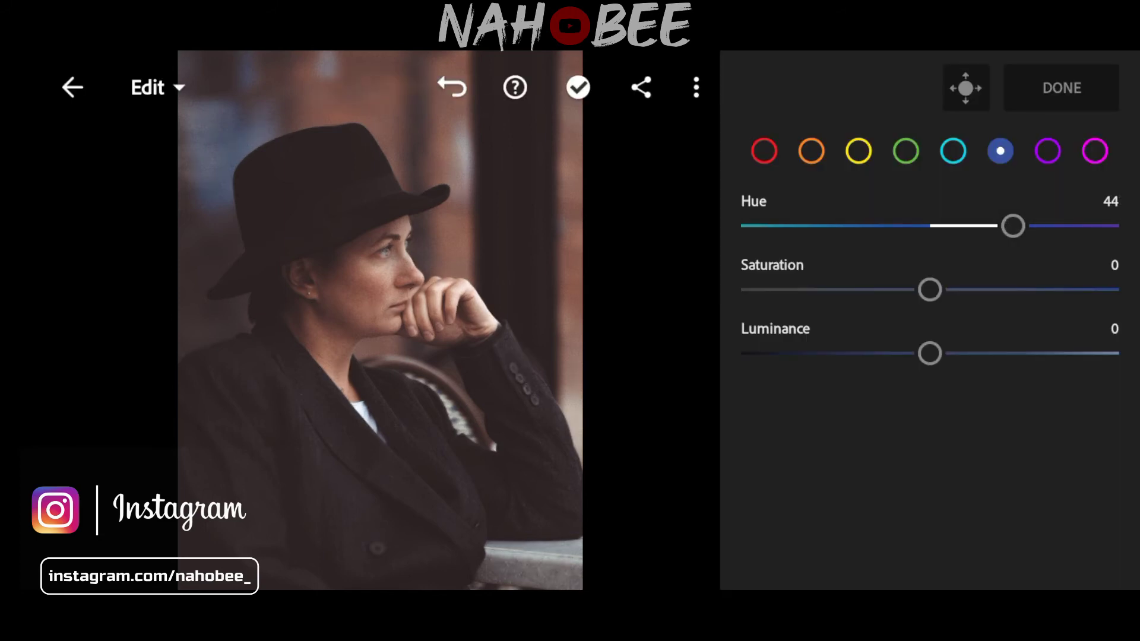
left_click_drag(929, 289, 919, 289)
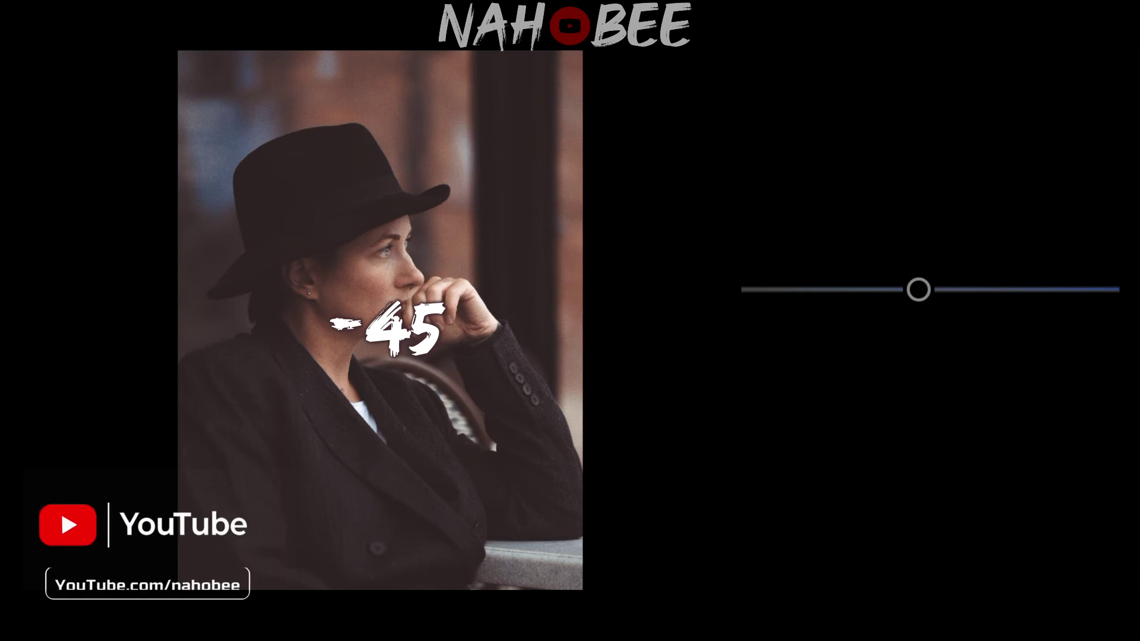
mouse_move(919, 290)
left_mouse_down()
mouse_move(834, 290)
mouse_move(846, 289)
left_mouse_up()
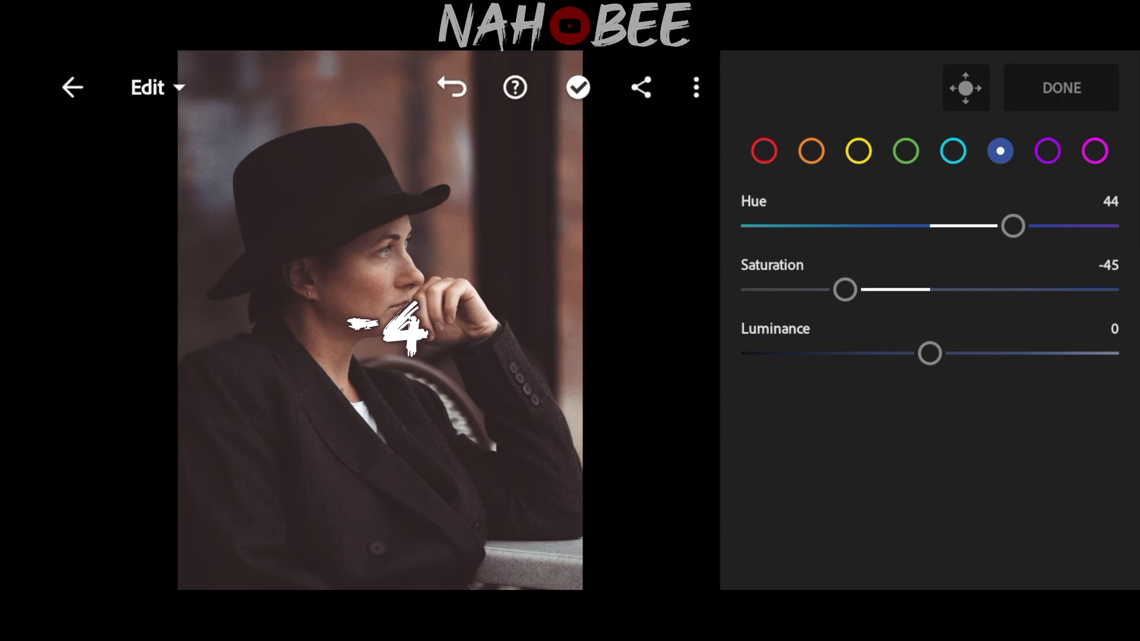
left_click_drag(930, 354, 923, 353)
left_click(1048, 151)
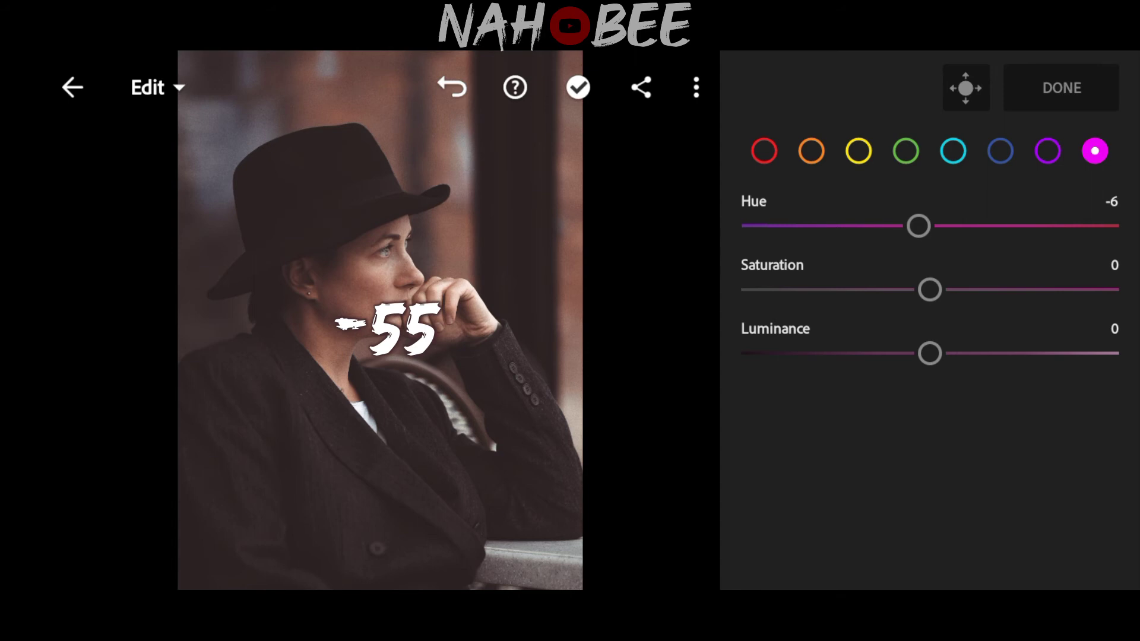
- Shift the magentas' hue to -55 and slightly nudge their saturation
left_click_drag(918, 226, 826, 226)
left_click_drag(931, 290, 942, 289)
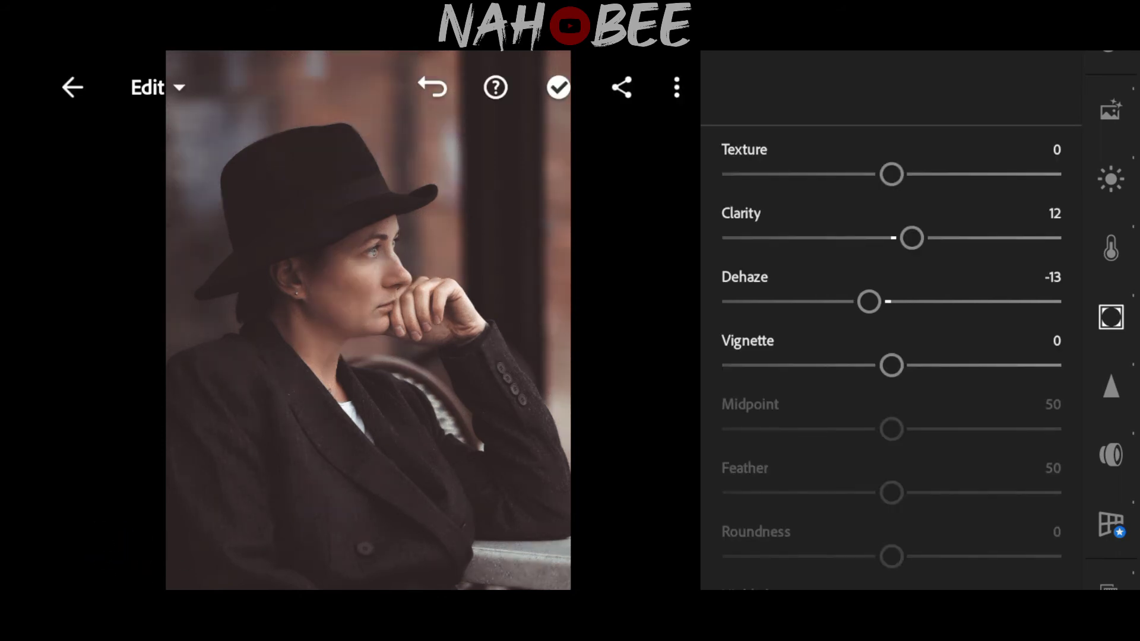
- Raise dehaze from -13 to 6, and add a -28 vignette with midpoint 45 and feather 75
mouse_move(869, 301)
left_mouse_down()
mouse_move(902, 302)
mouse_move(876, 290)
left_mouse_up()
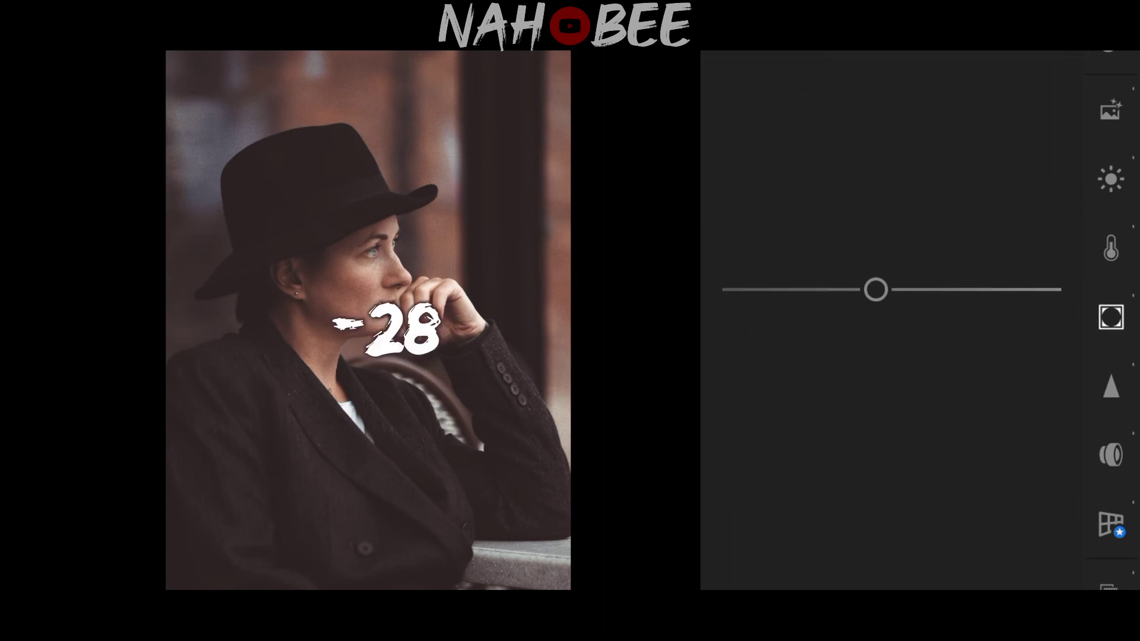
left_click_drag(876, 290, 844, 289)
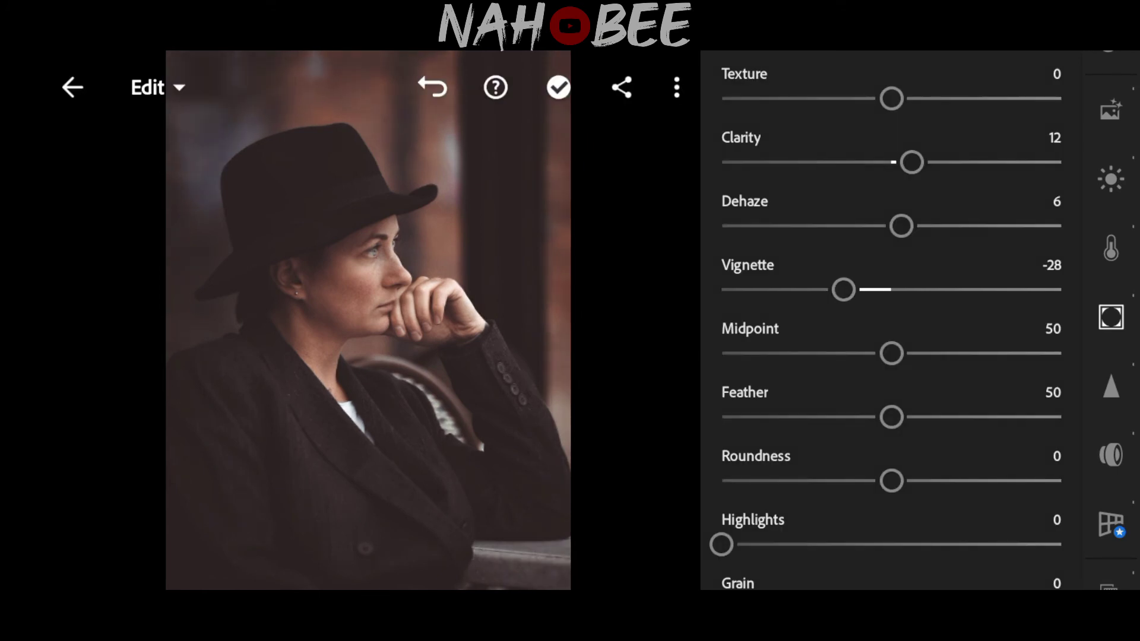
scroll(885, 322, "down", 1)
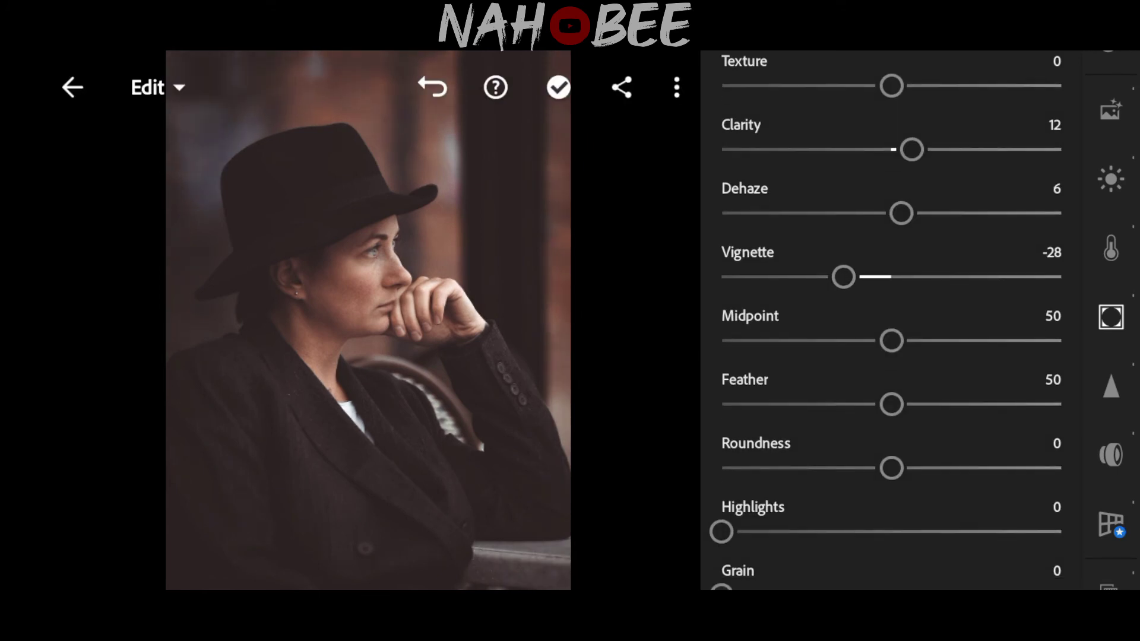
left_click_drag(890, 326, 874, 295)
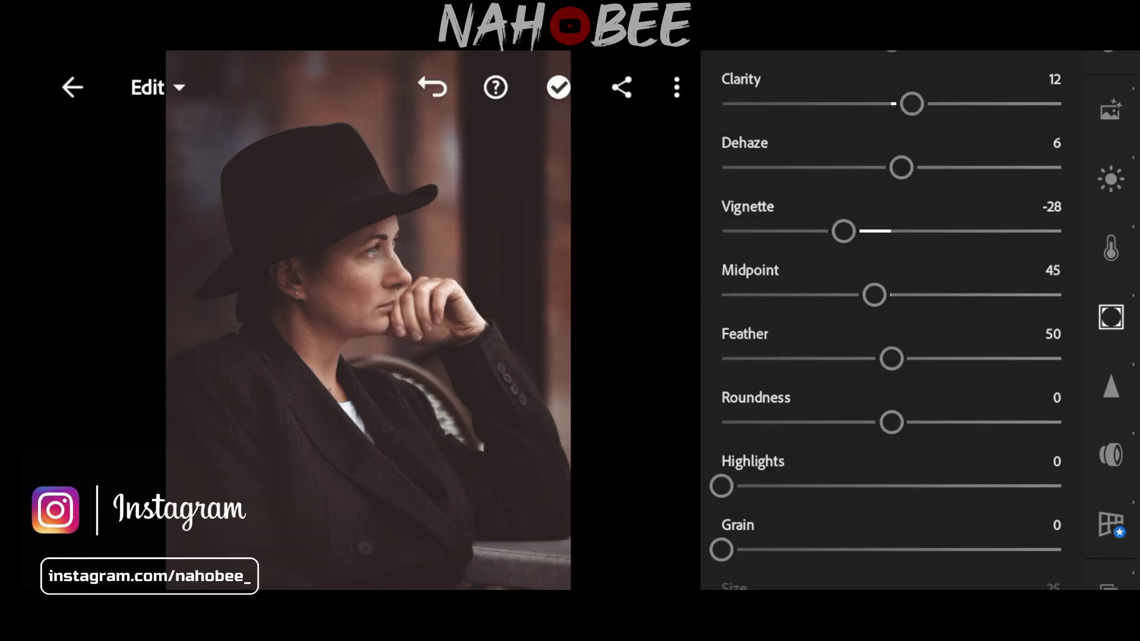
left_click_drag(892, 359, 908, 358)
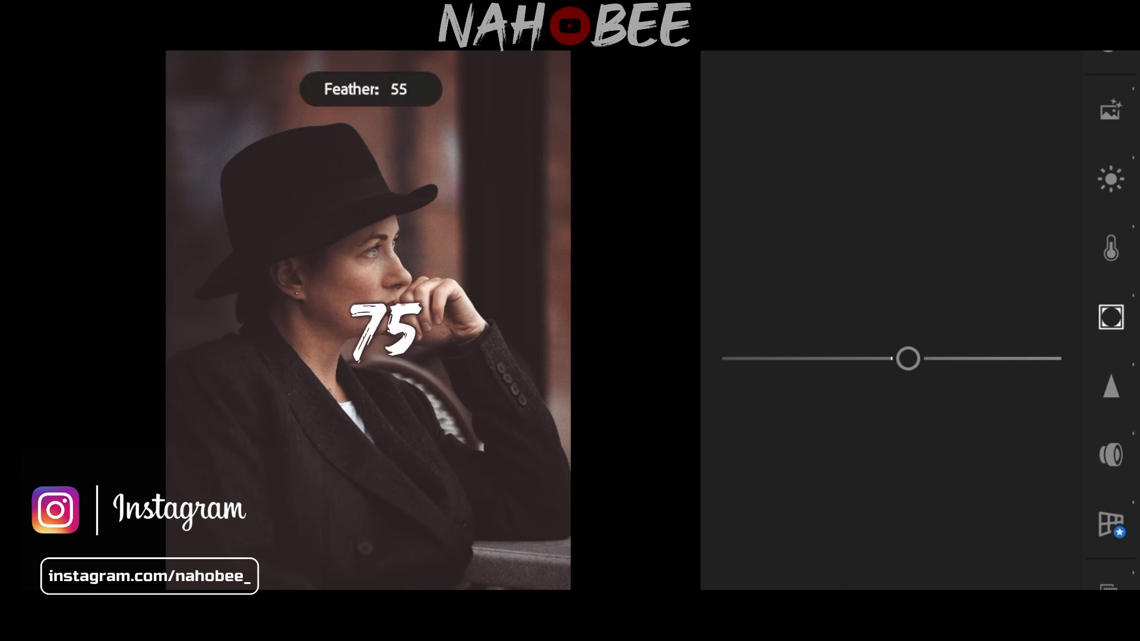
left_click_drag(908, 358, 976, 358)
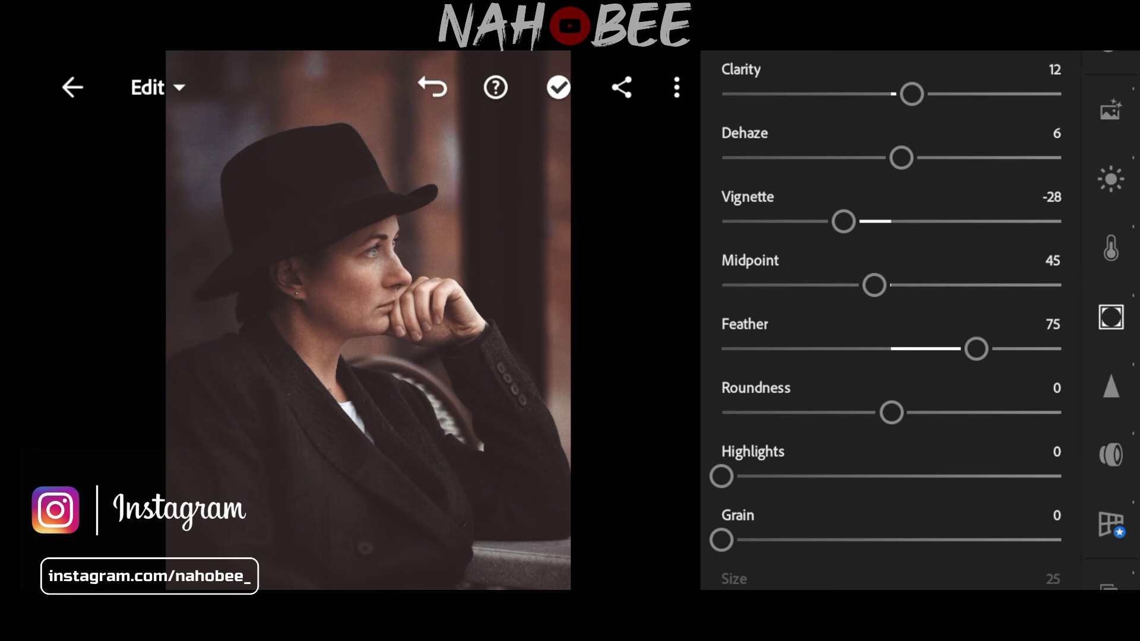
scroll(885, 328, "down", 2)
scroll(886, 327, "up", 2)
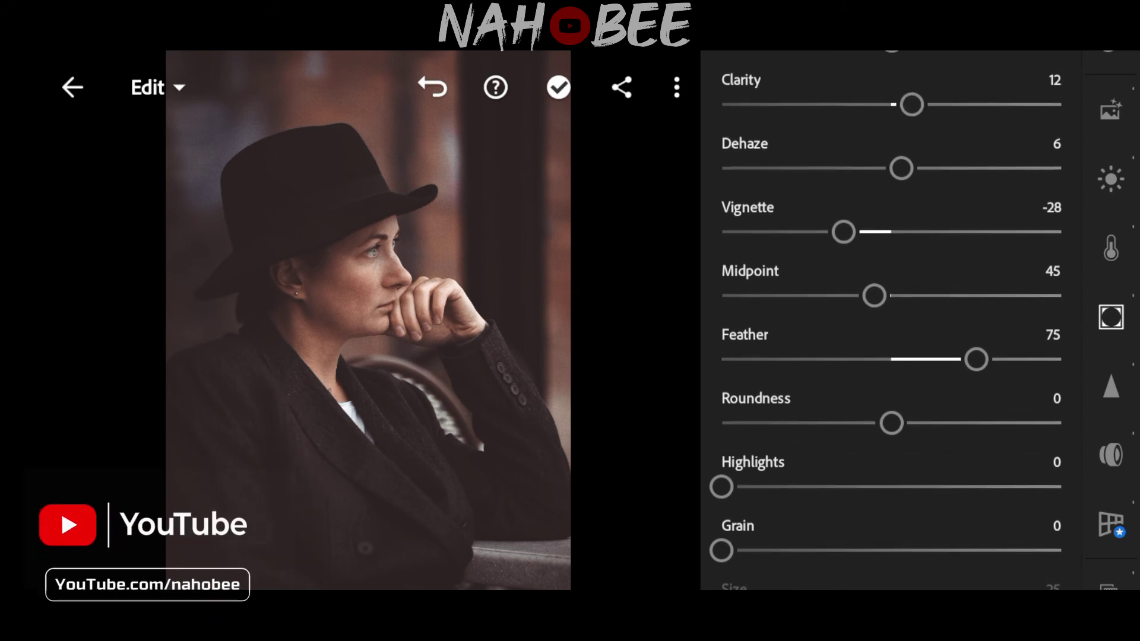
- In the Detail panel, set sharpening to 45 and colour noise reduction to 15
left_click(1111, 387)
left_click_drag(722, 100, 740, 100)
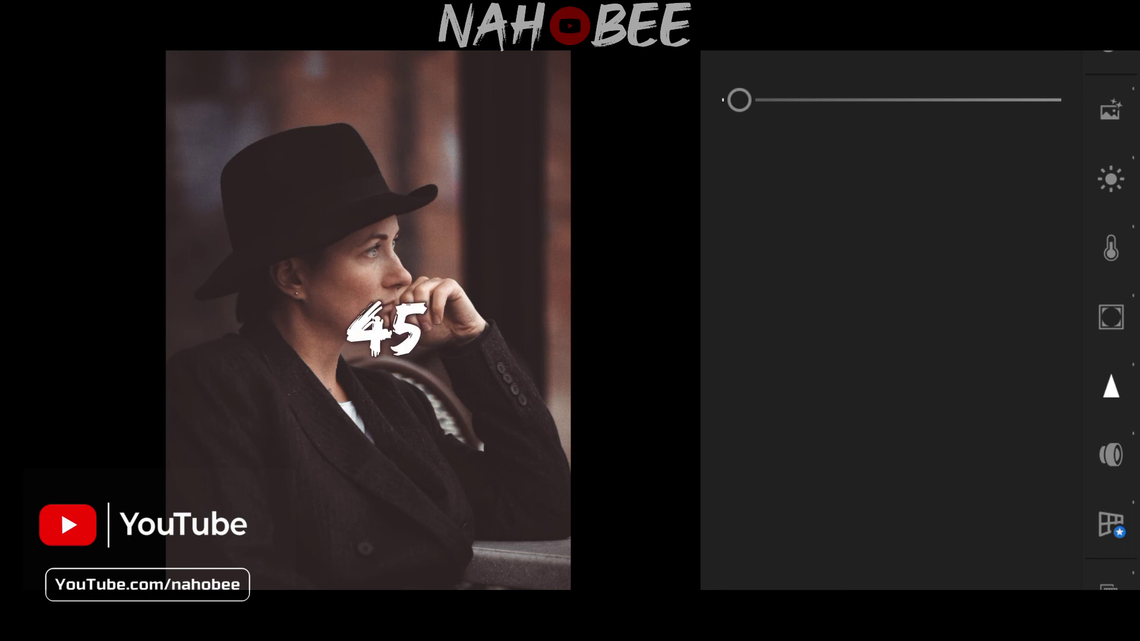
mouse_move(739, 100)
left_mouse_down()
mouse_move(864, 100)
mouse_move(823, 100)
left_mouse_up()
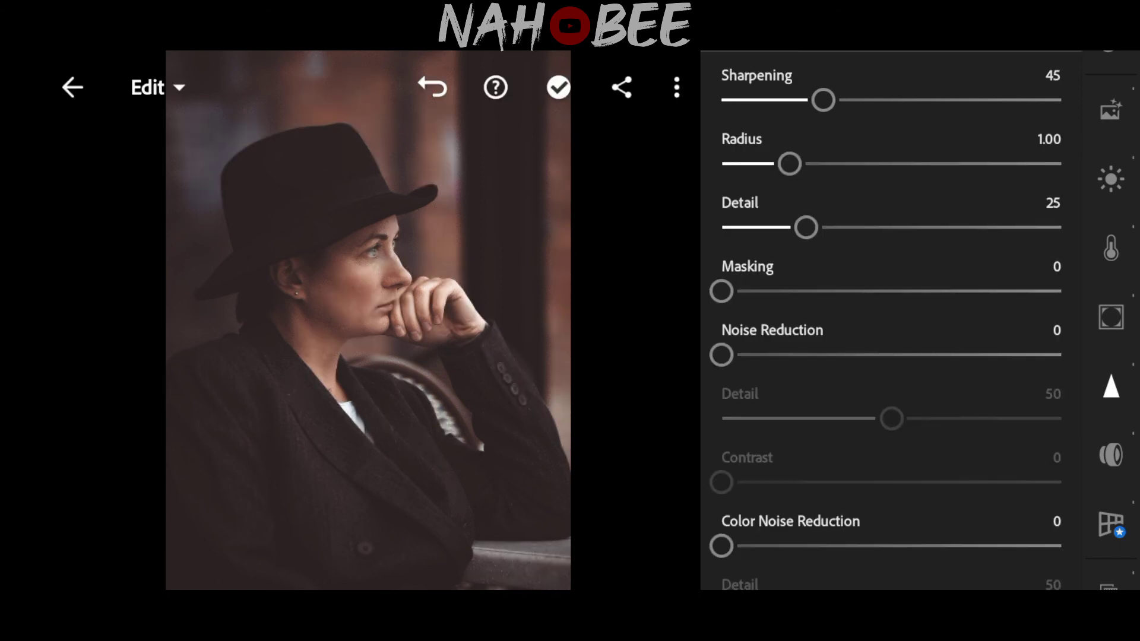
scroll(891, 320, "down", 1)
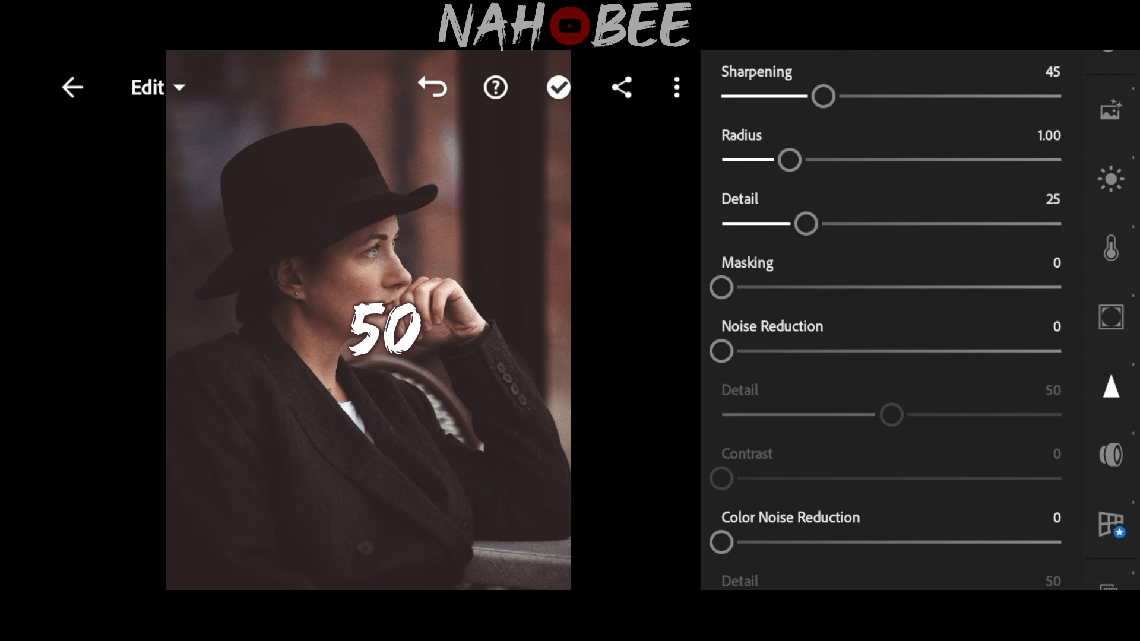
mouse_move(722, 351)
left_mouse_down()
mouse_move(736, 308)
mouse_move(892, 308)
left_mouse_up()
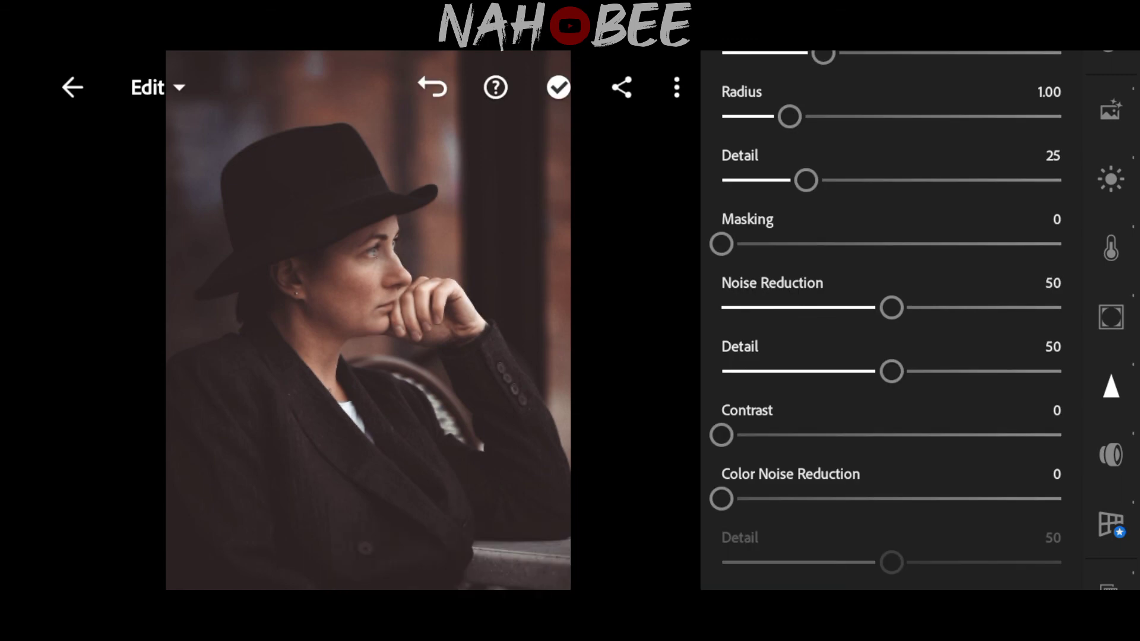
scroll(890, 322, "down", 1)
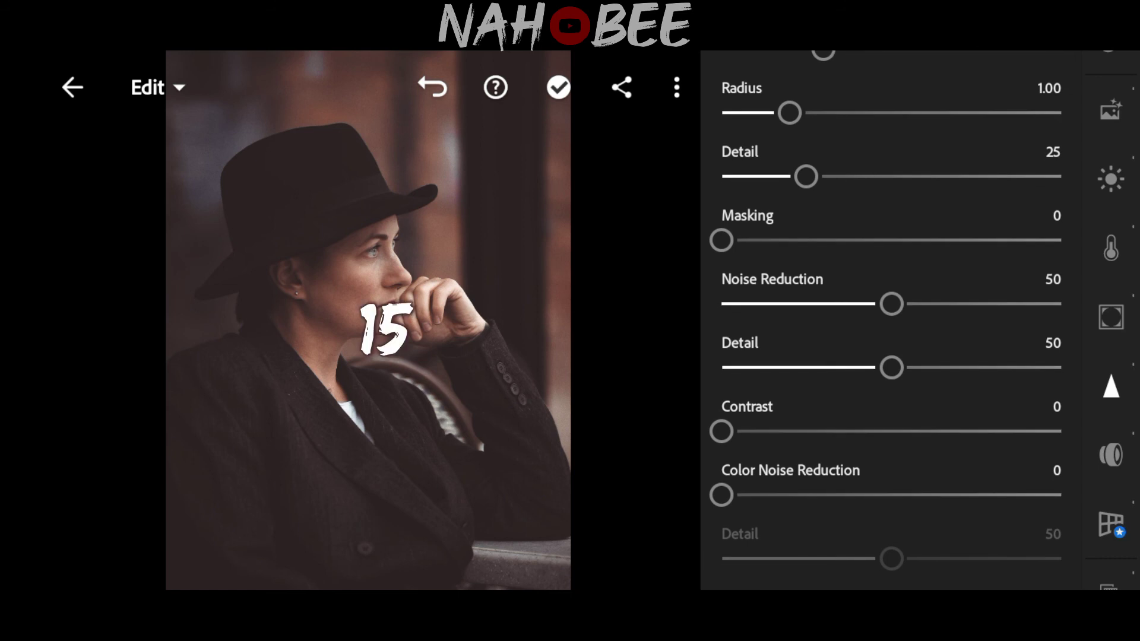
scroll(891, 321, "down", 3)
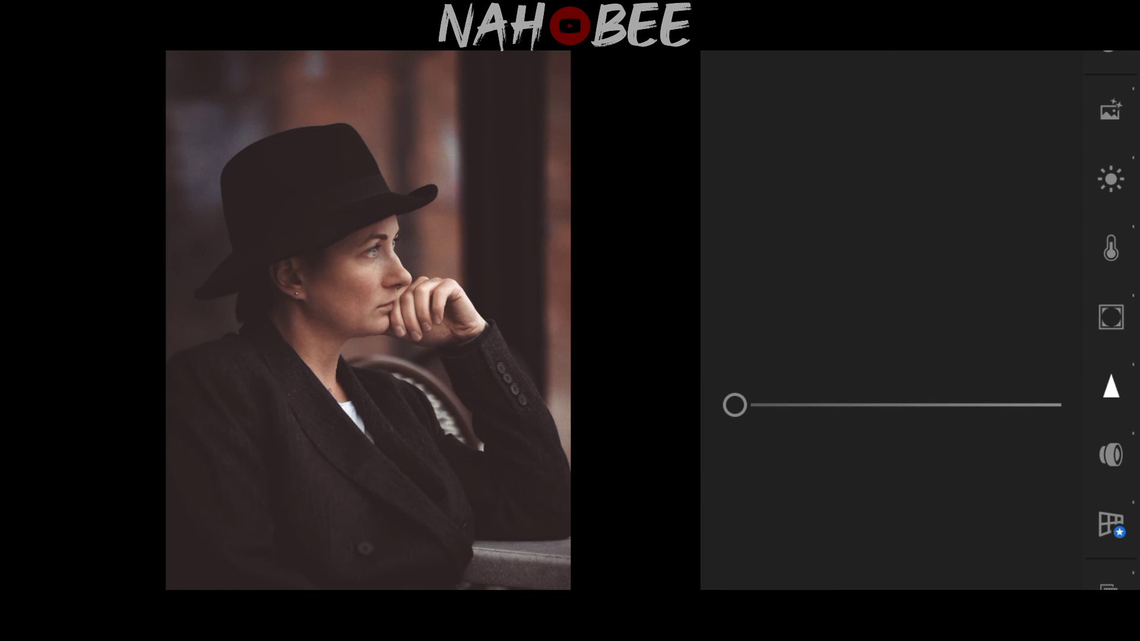
left_click_drag(758, 405, 771, 405)
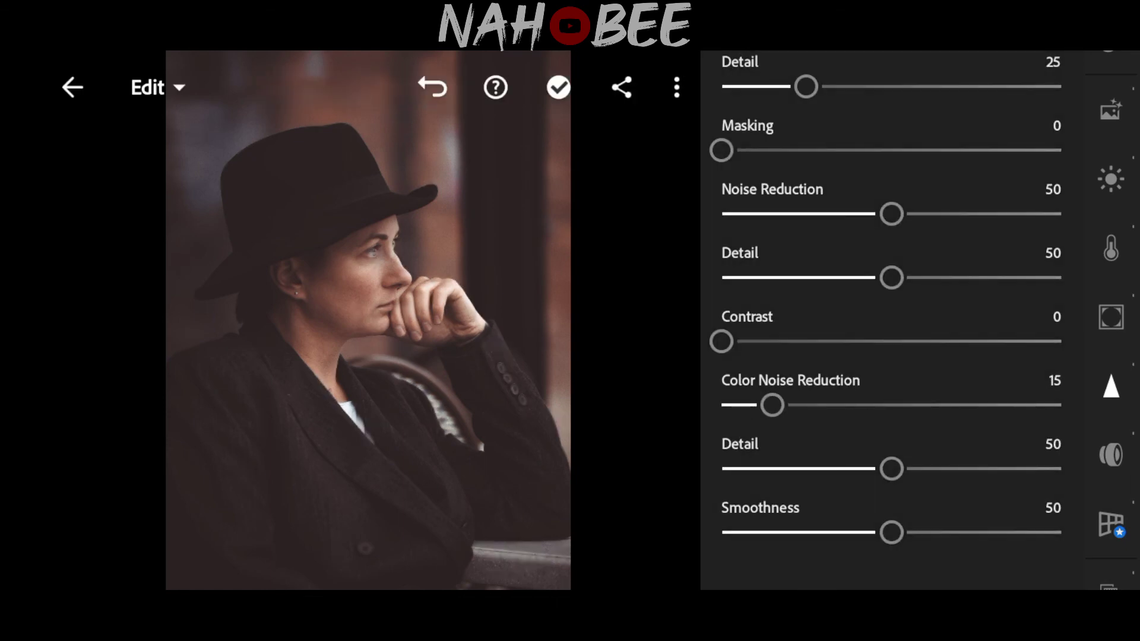
scroll(1111, 321, "down", 1)
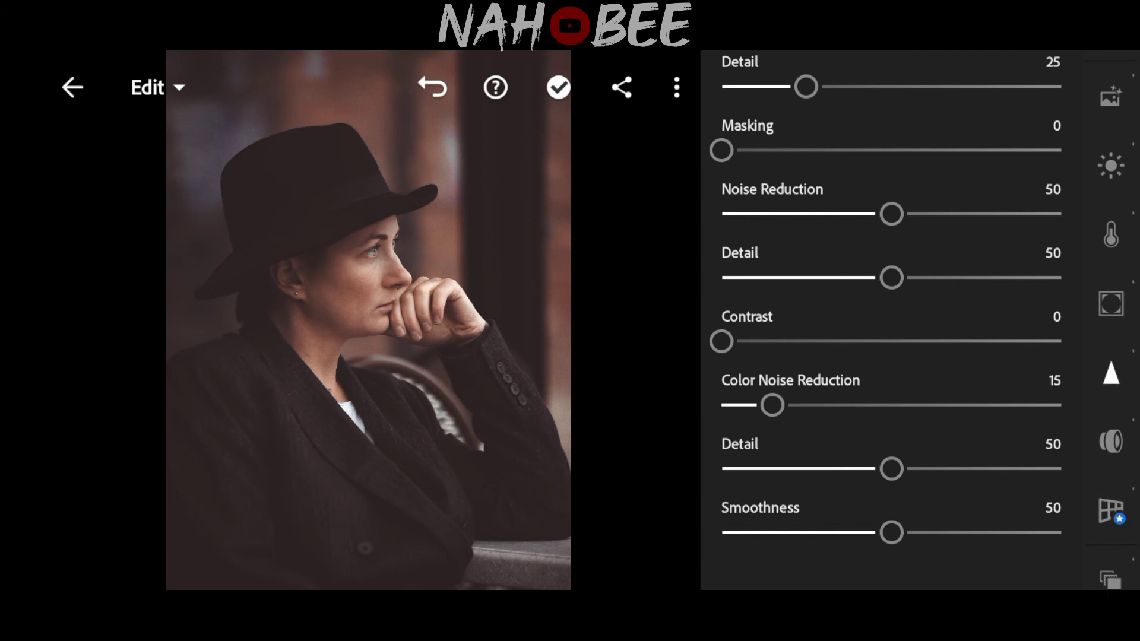
scroll(1112, 357, "down", 2)
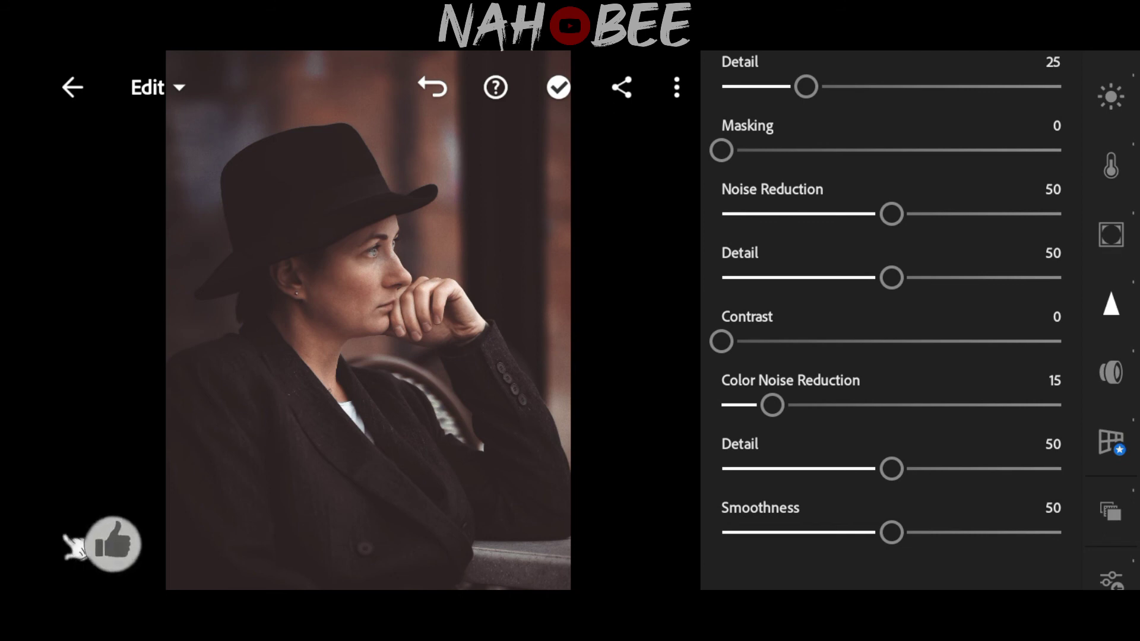
- Show the Optics panel with its Remove Chromatic Aberration setting
left_click(1111, 373)
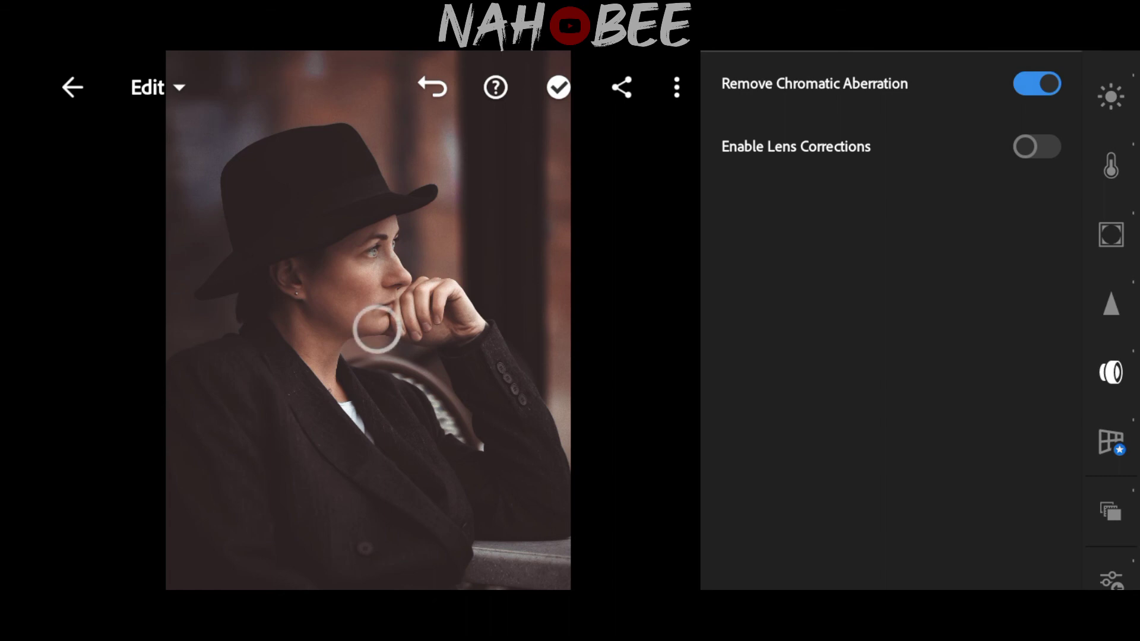
scroll(1111, 357, "down", 1)
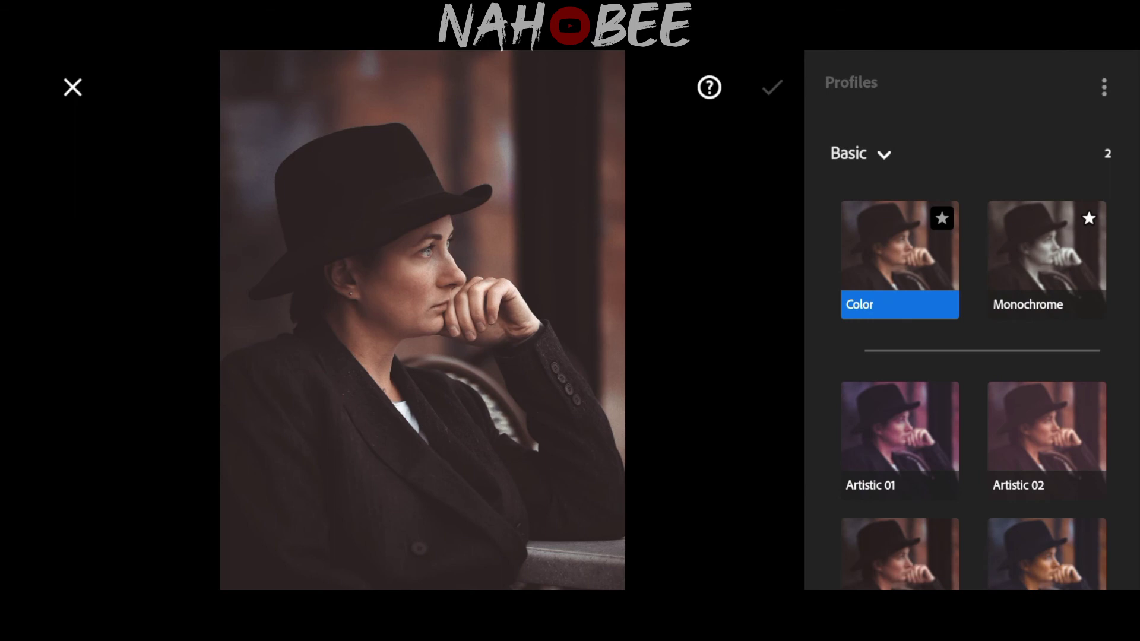
scroll(974, 391, "down", 2)
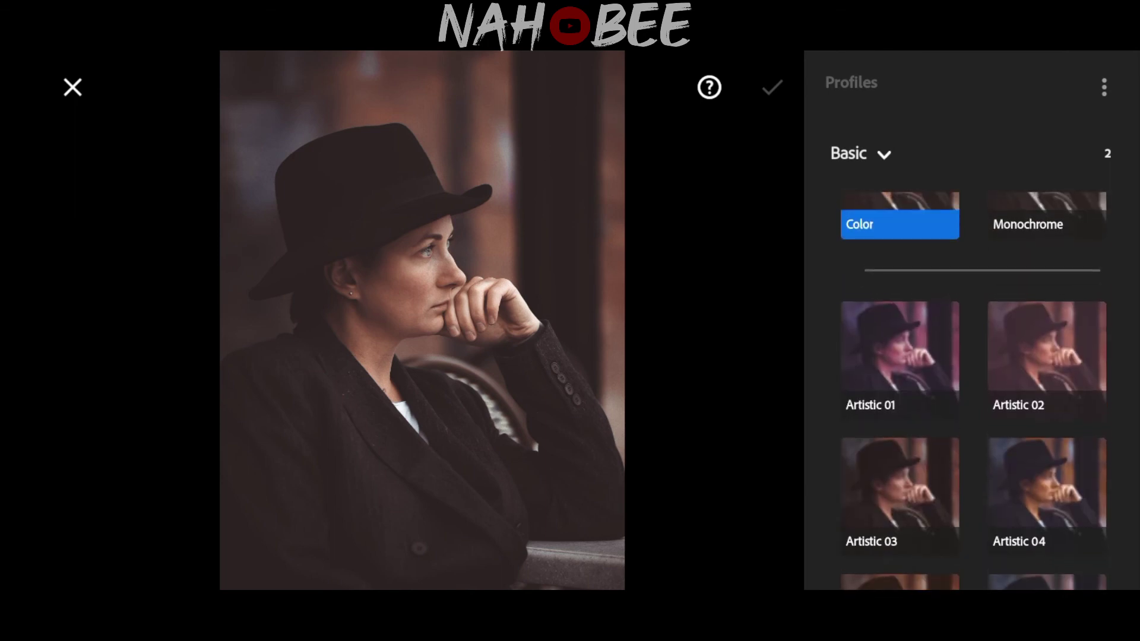